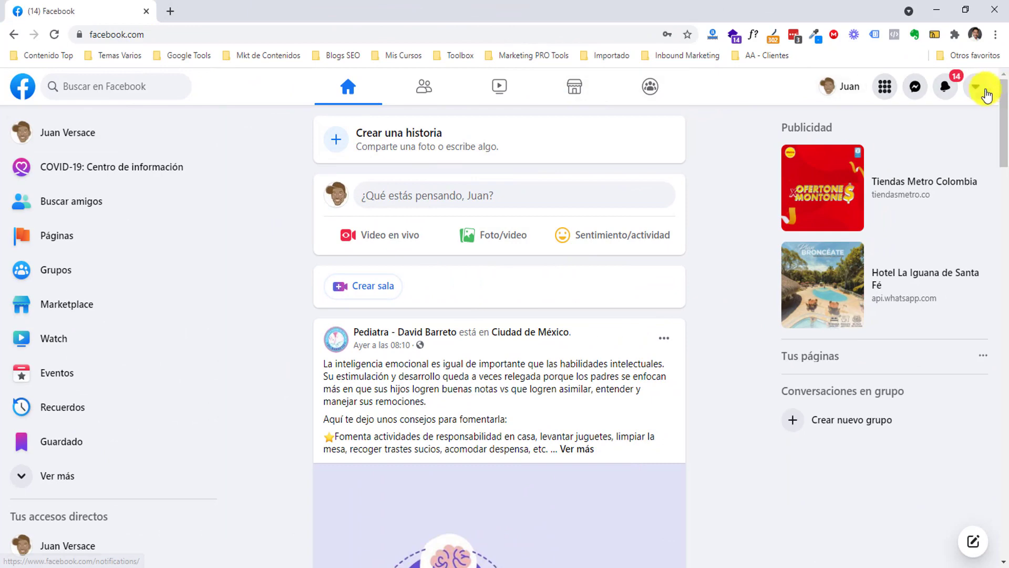
- Open the account's configuration page and show the Bloqueos settings
left_click(978, 94)
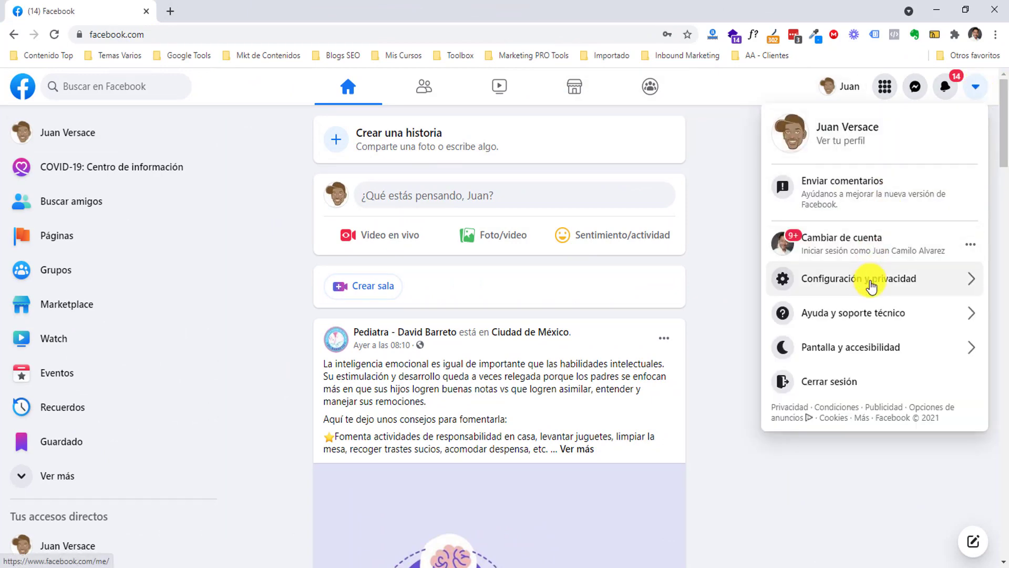
left_click(869, 284)
left_click(848, 169)
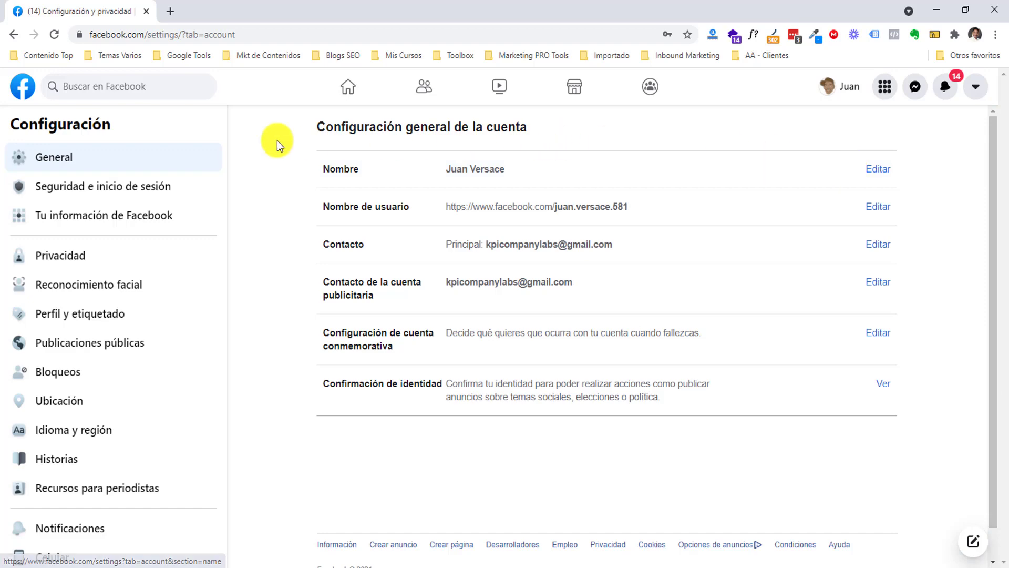
left_click(60, 375)
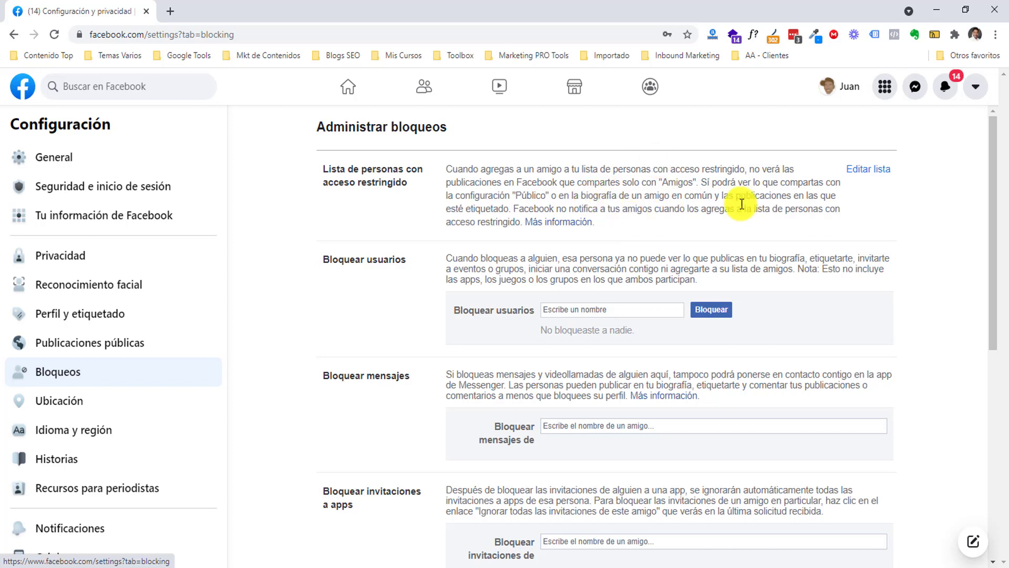
- Examine the restricted access list in both the Amigos and En esta lista views, and close it
left_click(868, 169)
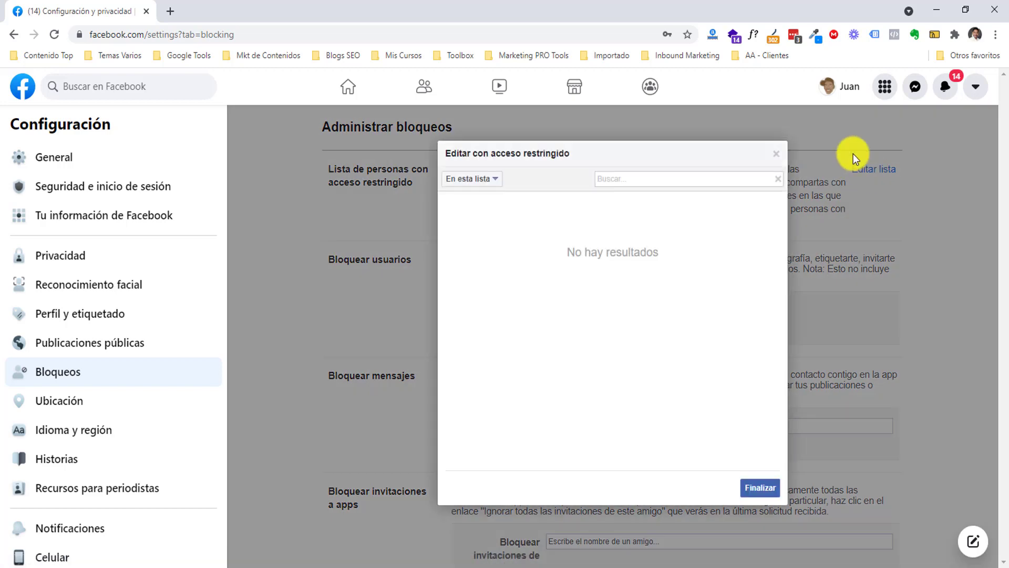
left_click(628, 177)
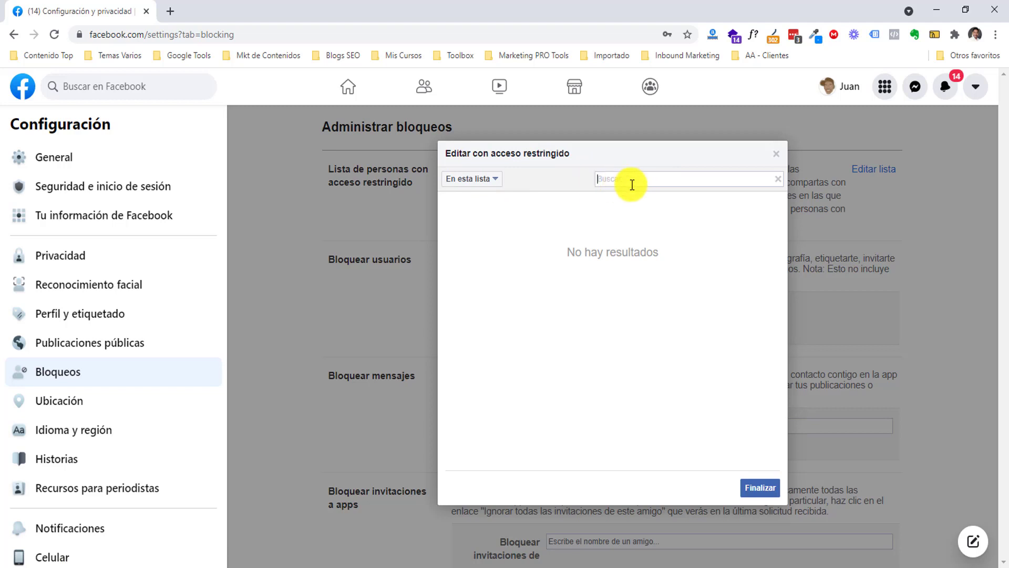
left_click(494, 180)
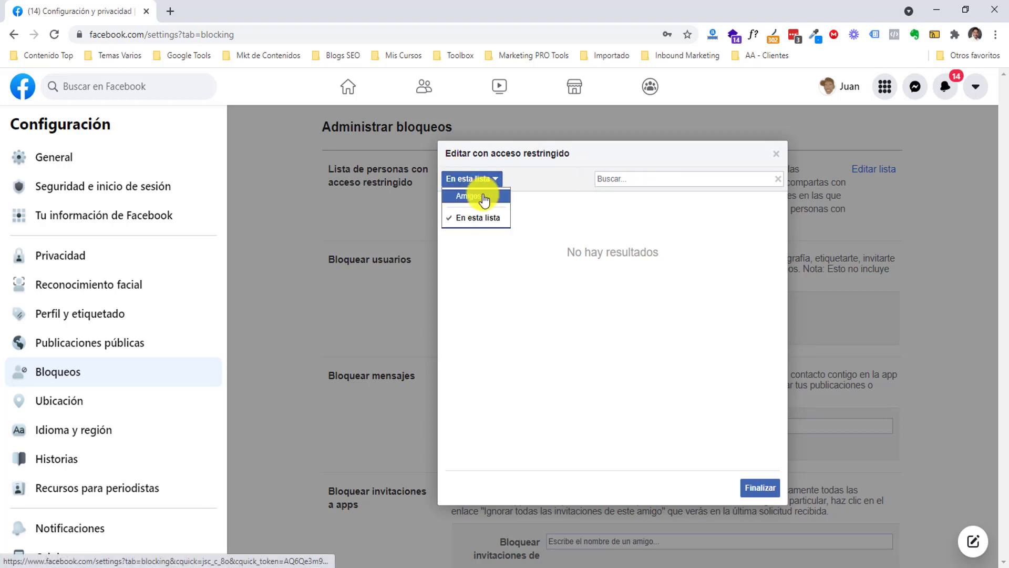
left_click(624, 176)
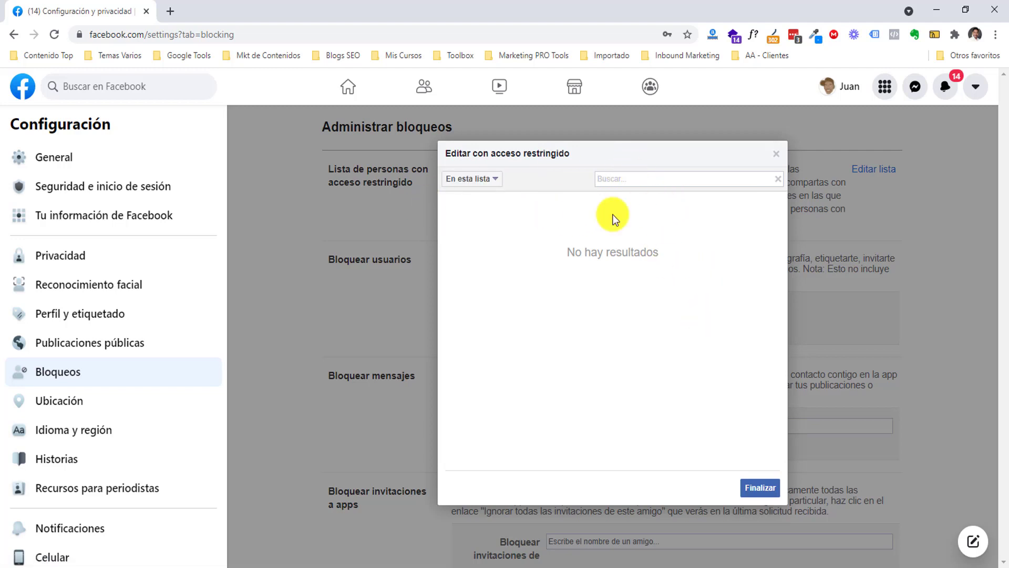
left_click(475, 180)
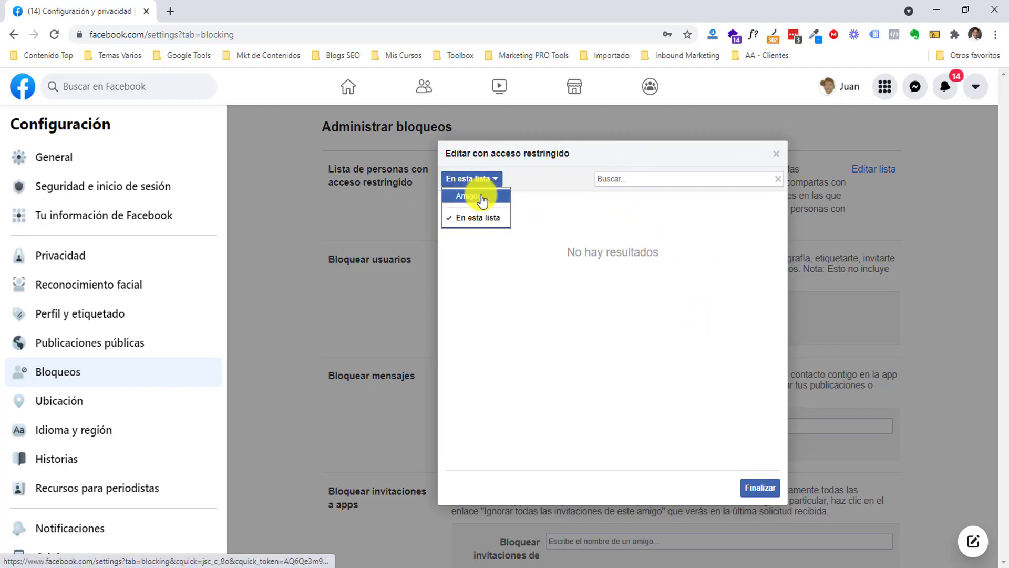
left_click(480, 197)
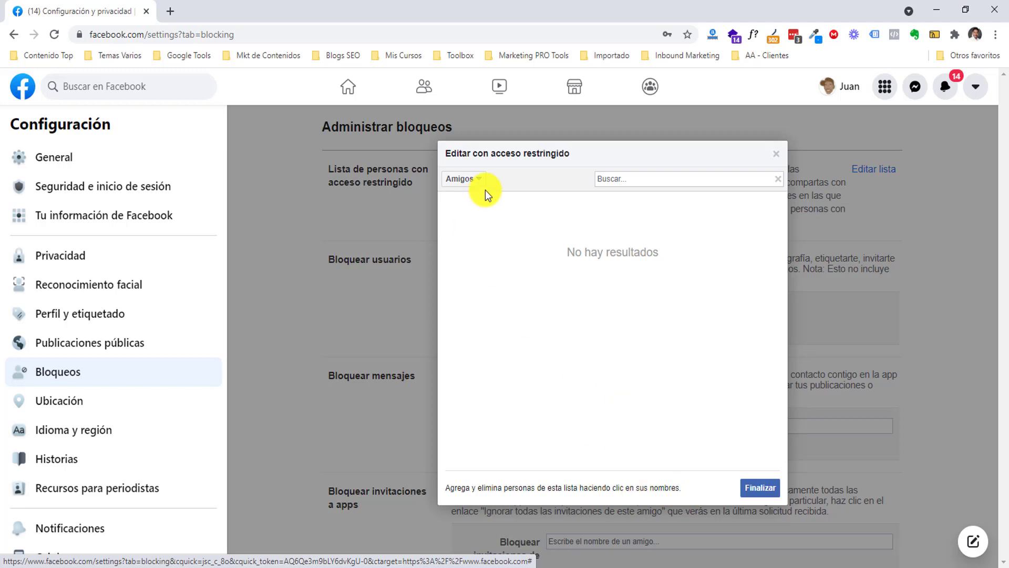
left_click(473, 180)
left_click(482, 219)
left_click(781, 158)
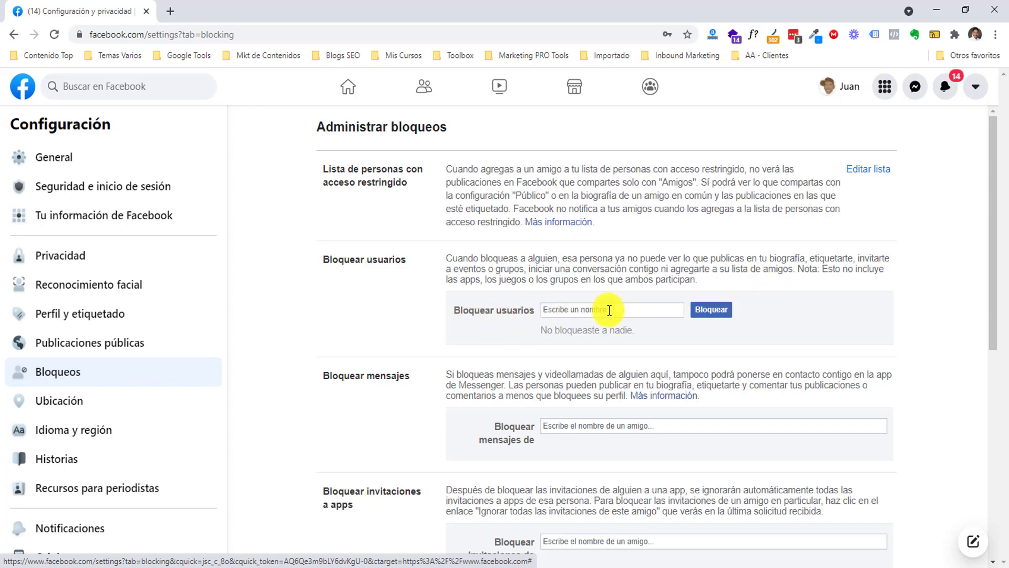
- Review the settings for blocking users, messages, app invitations, event invitations, apps and pages
scroll(376, 284, "down", 3)
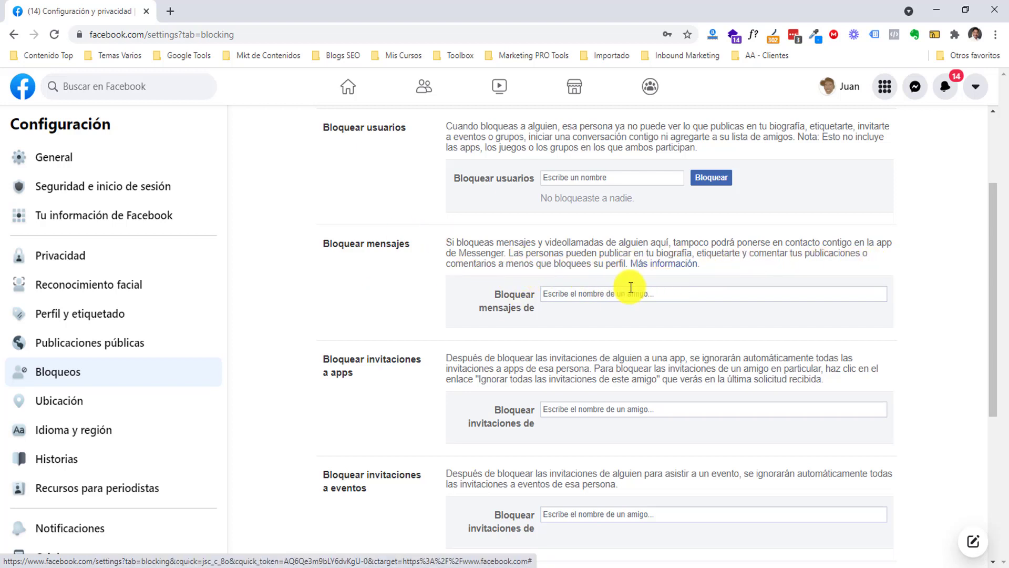
scroll(630, 287, "up", 3)
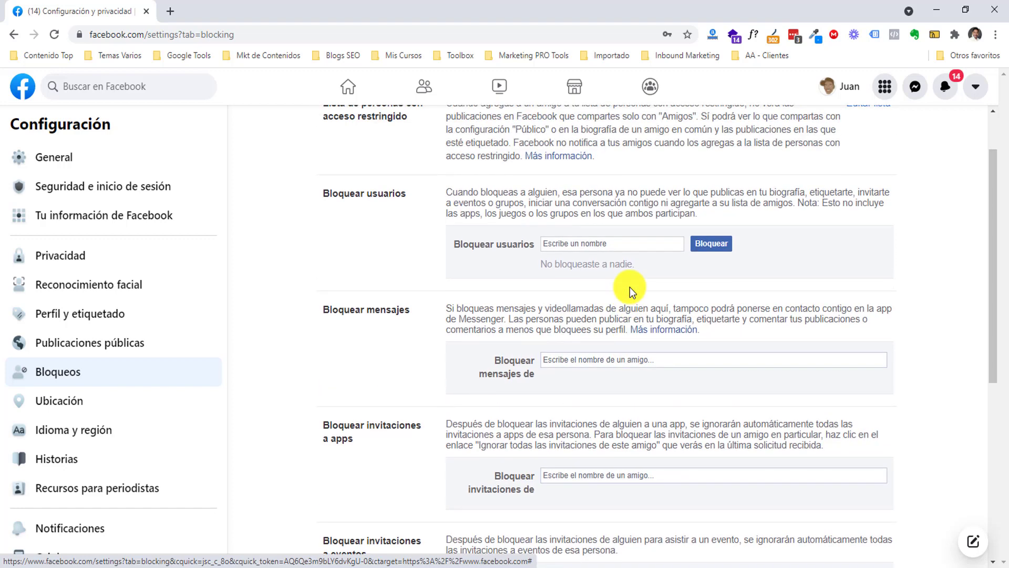
scroll(621, 305, "down", 1)
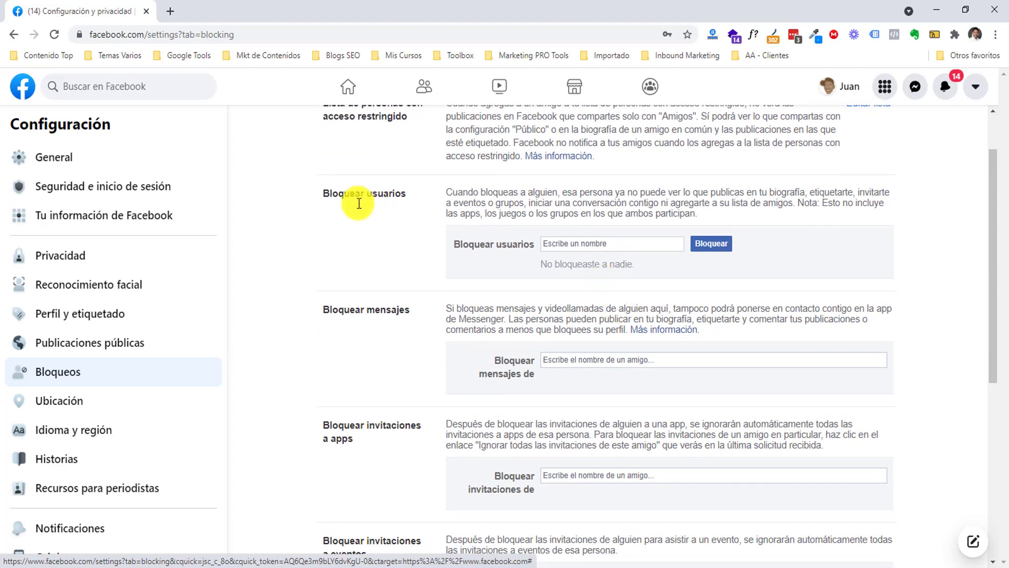
scroll(823, 364, "down", 2)
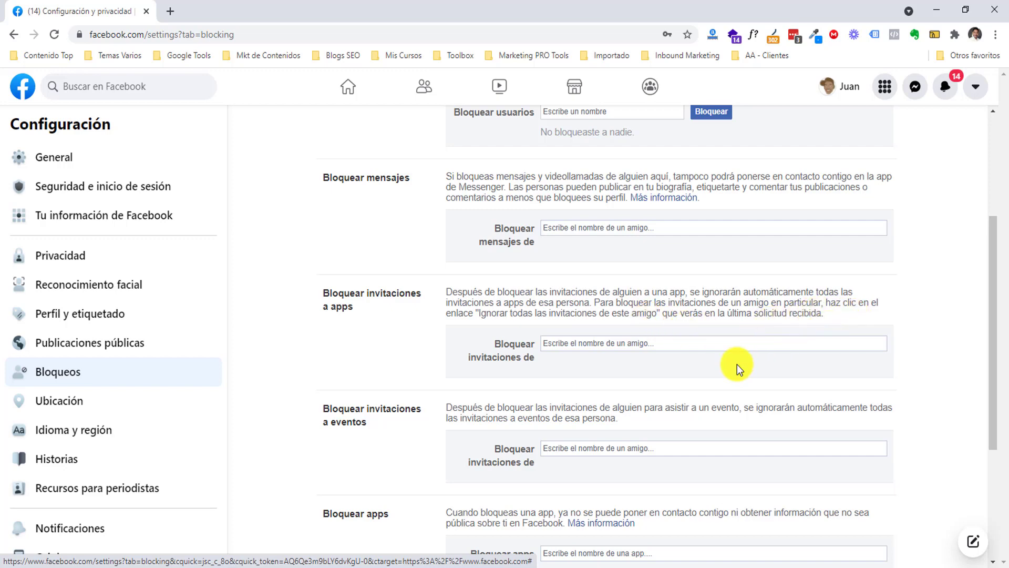
scroll(737, 364, "down", 2)
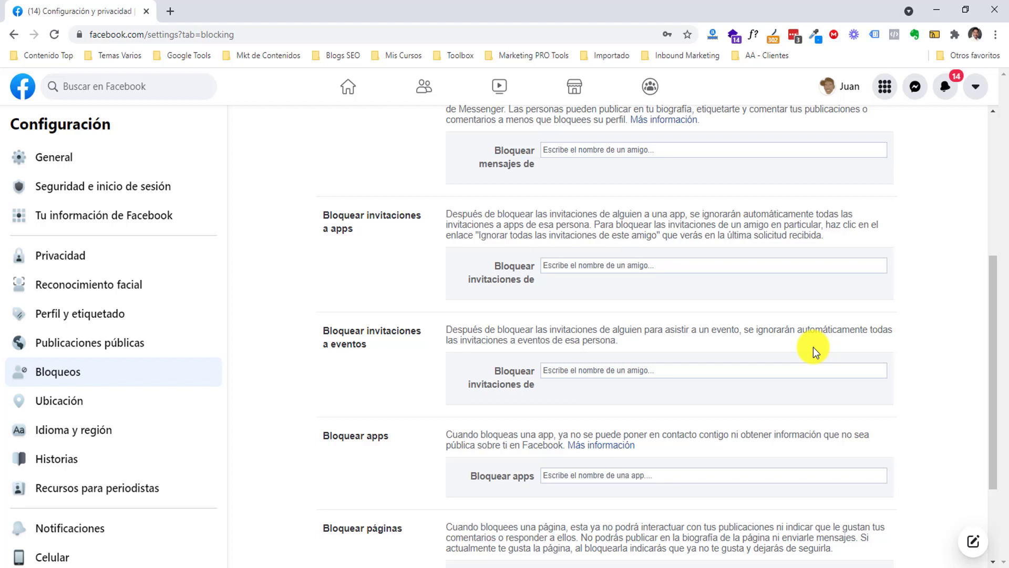
scroll(752, 367, "down", 3)
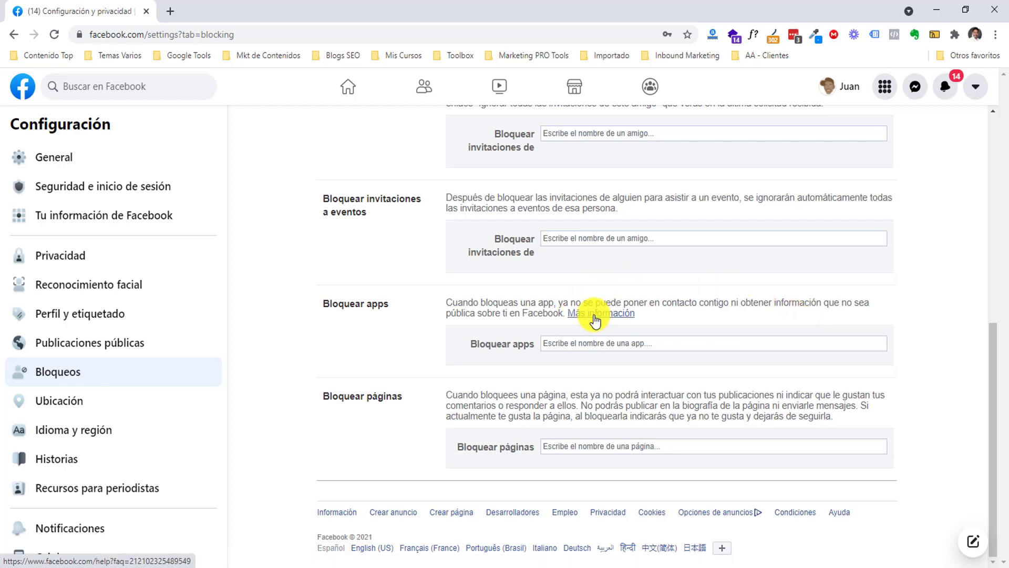
- Block the app Pokemon by searching for "pokemon", and unblock it again
left_click(566, 343)
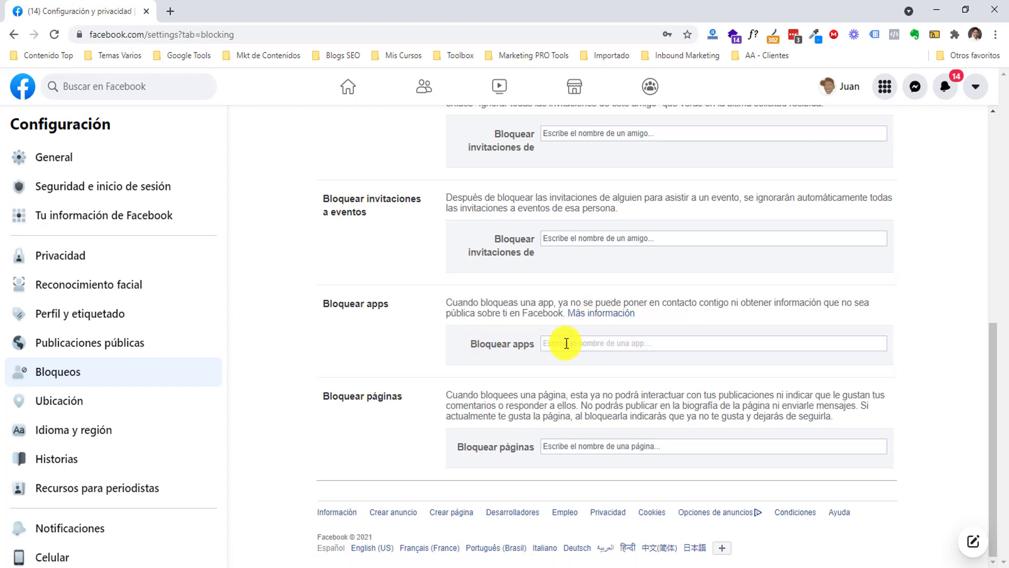
type("pokemon")
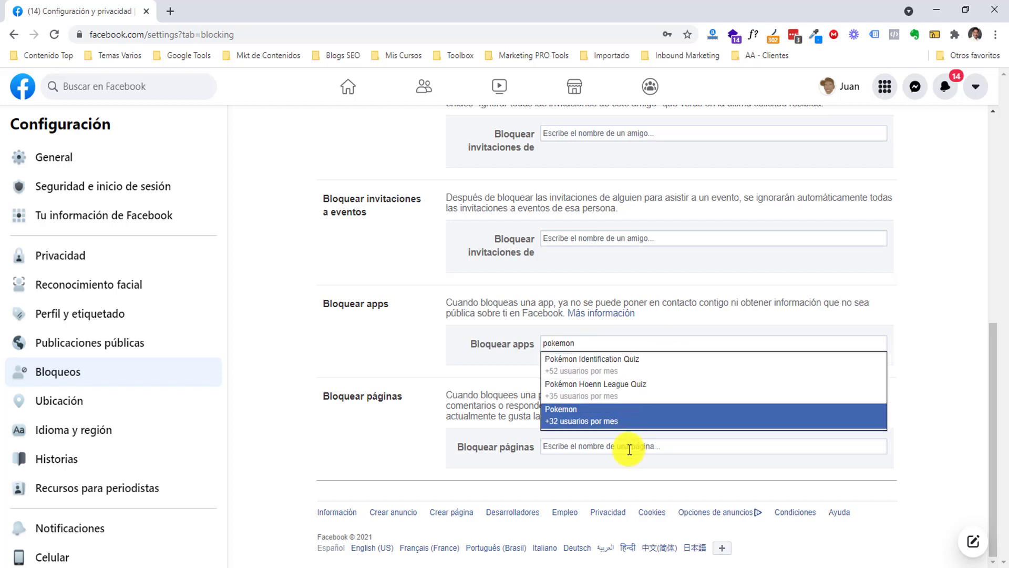
left_click(571, 419)
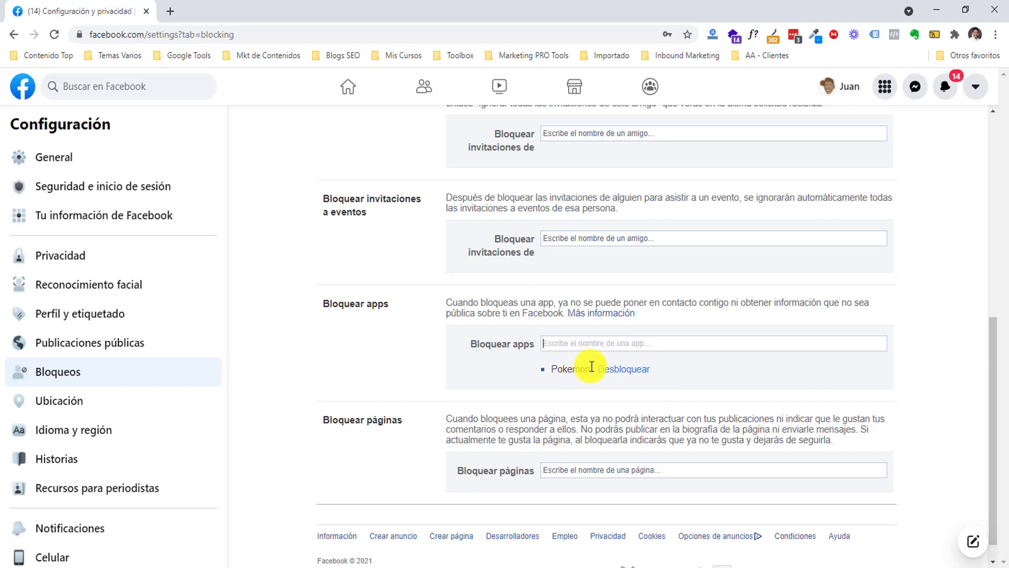
left_click(632, 369)
- Block the pages Pokémon GO and UNION POKER Colombia
scroll(601, 388, "down", 1)
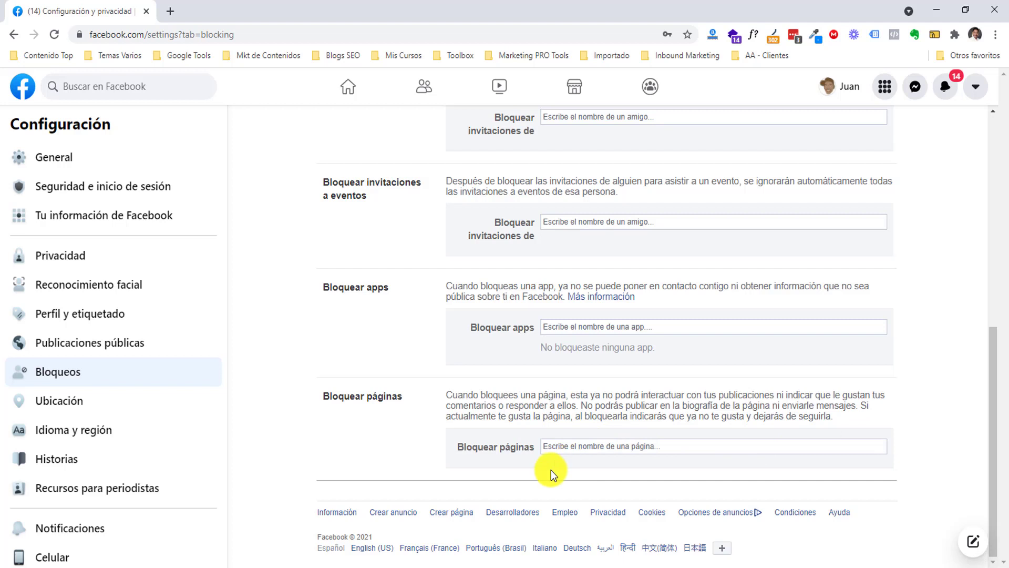
left_click(572, 446)
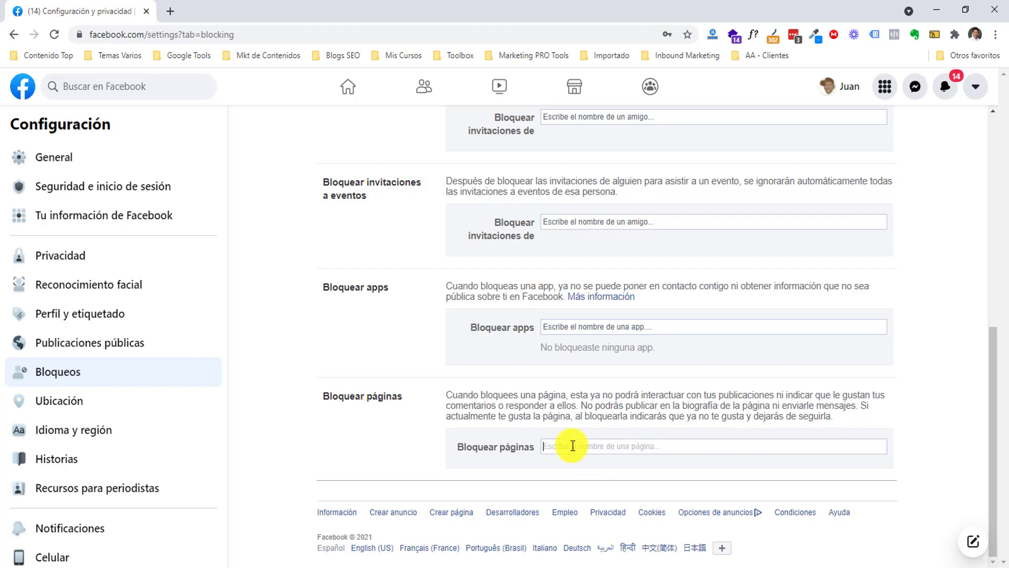
type("pokem")
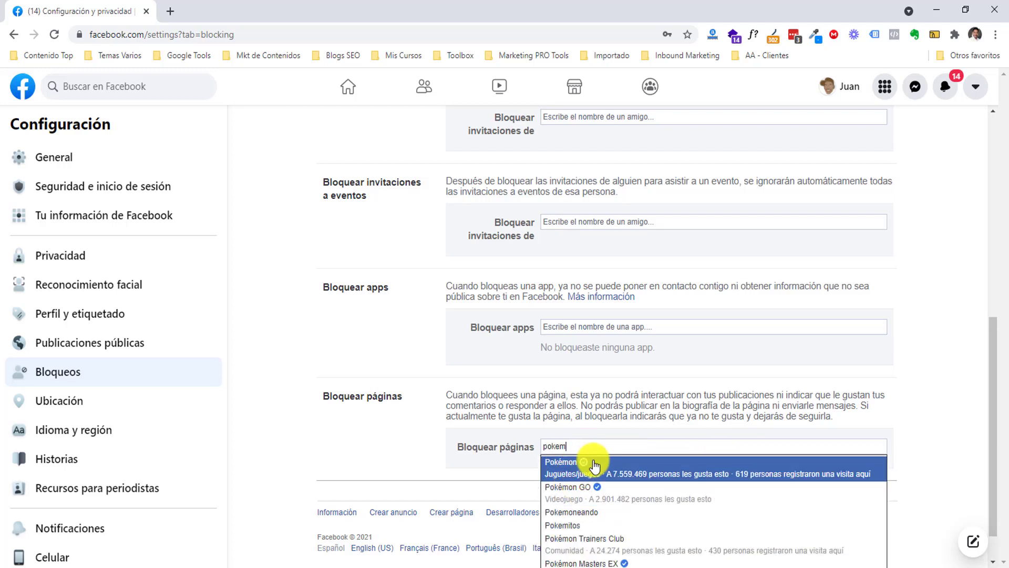
left_click(565, 499)
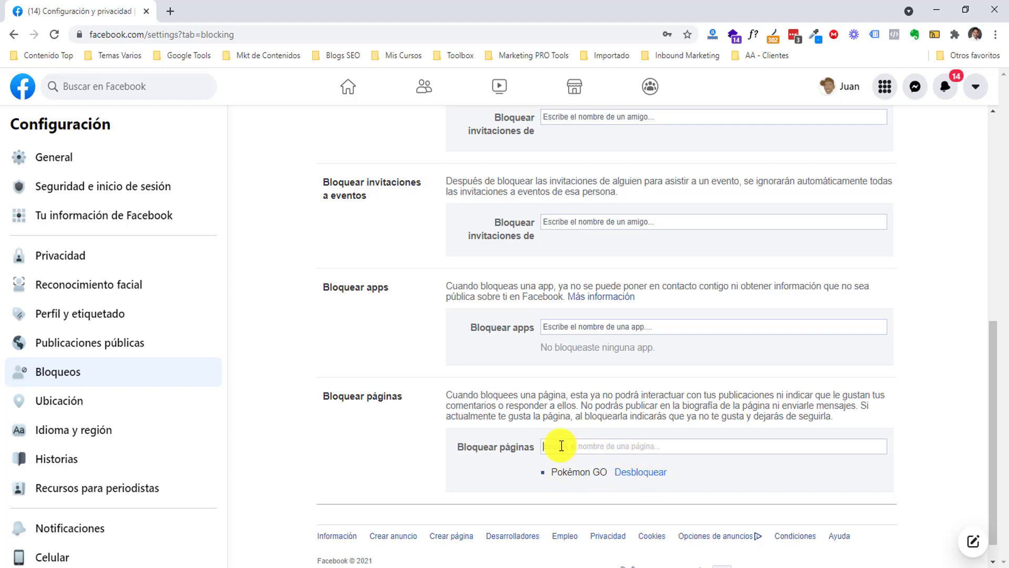
type("poke")
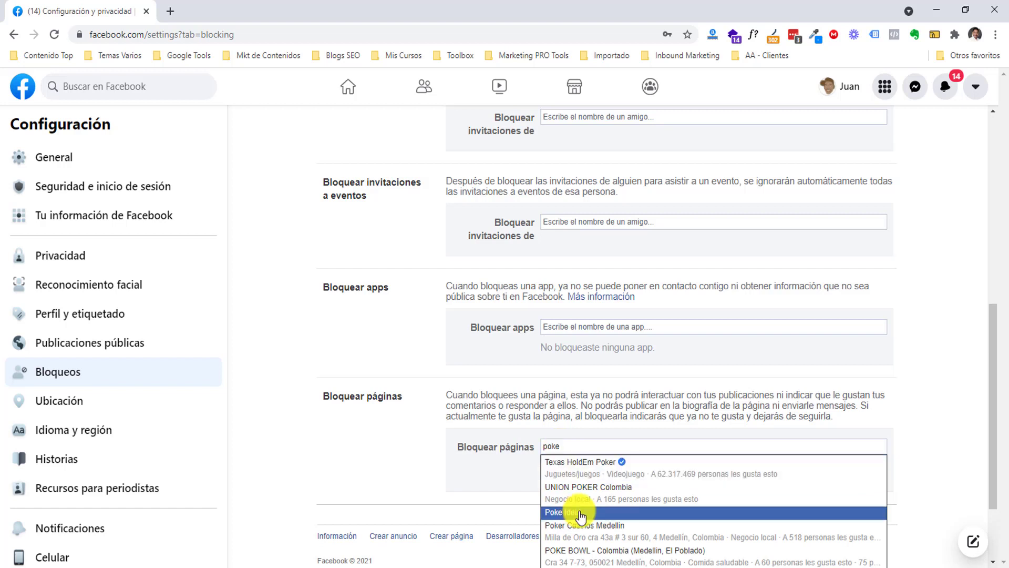
left_click(578, 490)
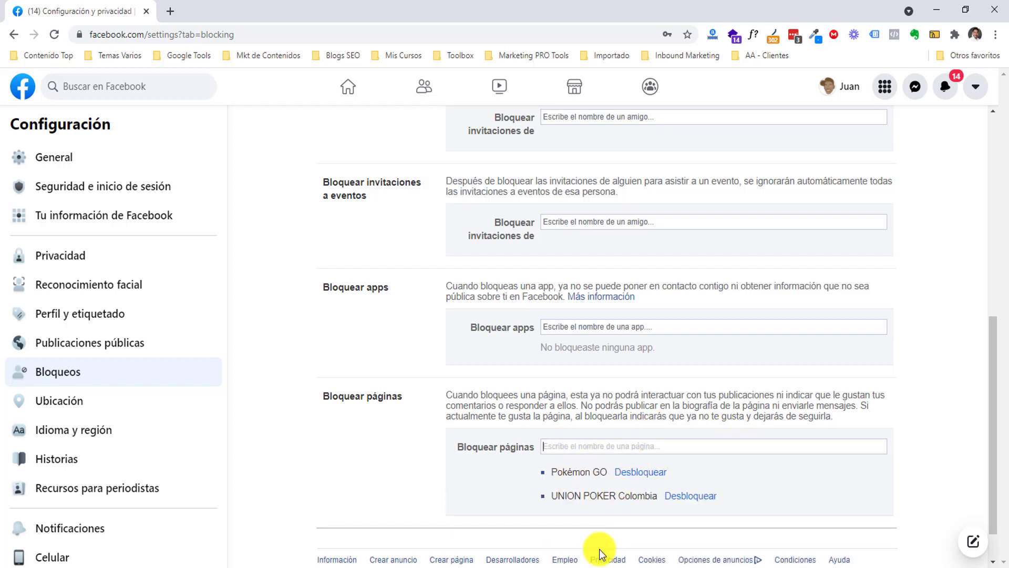
- Unblock the pages UNION POKER Colombia and Pokémon GO, and return to the start of the blocking settings
left_click(690, 496)
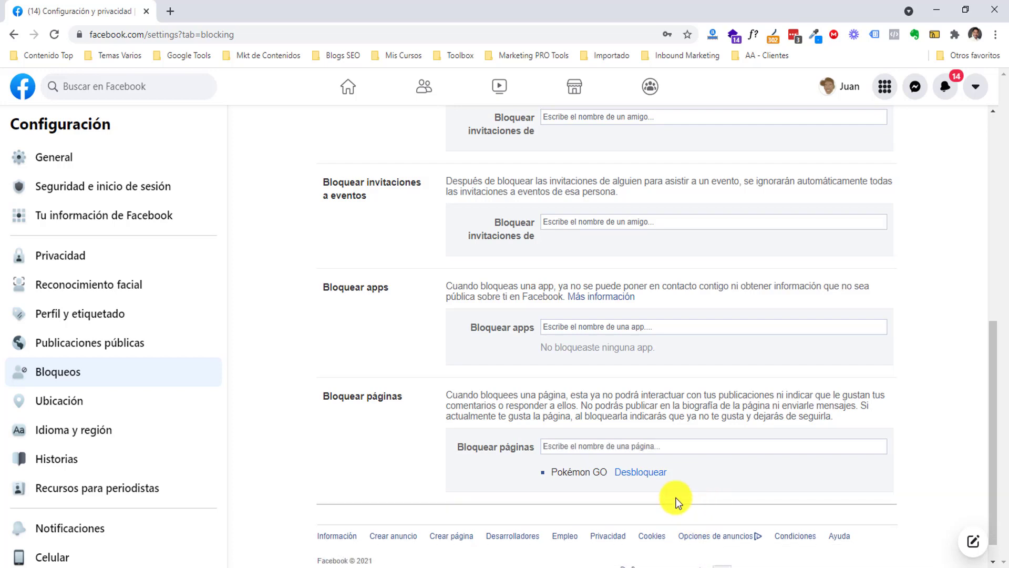
left_click(644, 473)
scroll(578, 476, "down", 1)
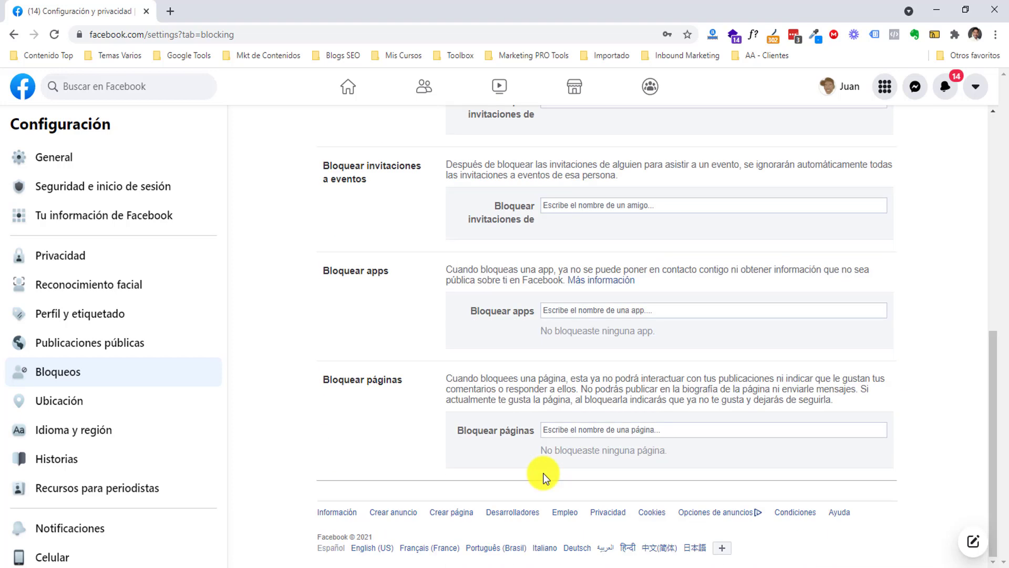
scroll(543, 475, "up", 3)
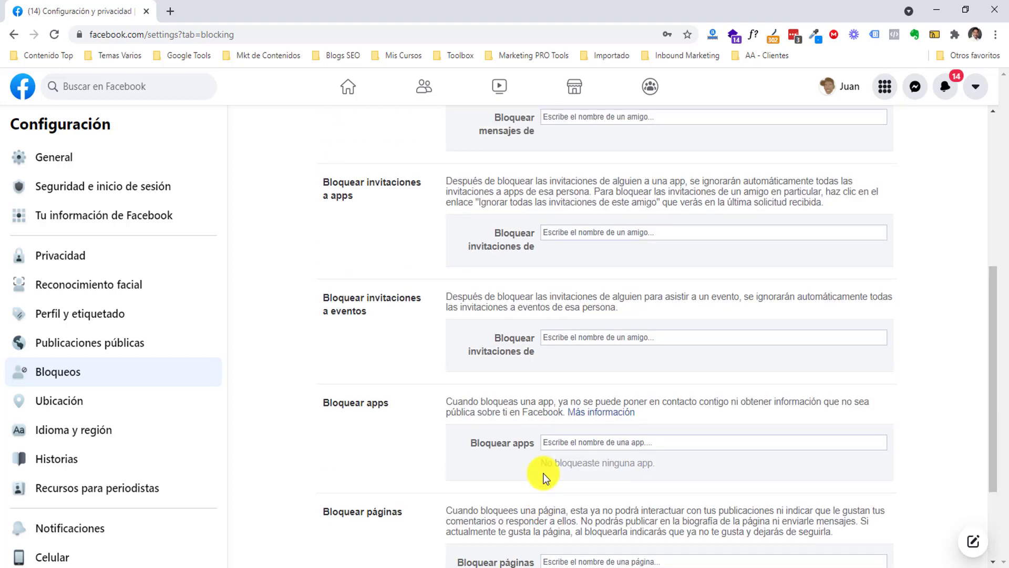
scroll(544, 477, "up", 5)
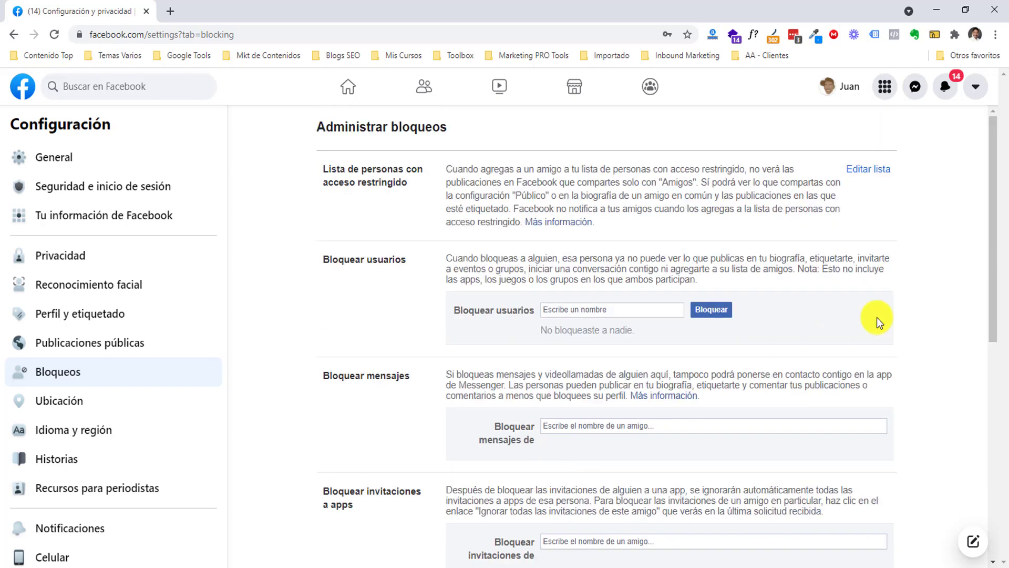